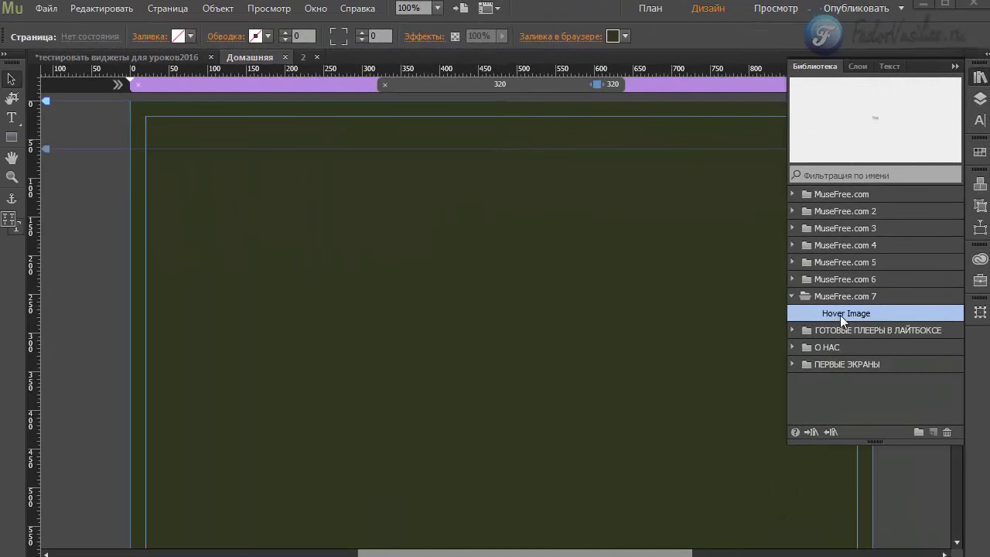
# Step: Place an Image Hover widget near the top-left of the Домашняя page and open its options
pyautogui.moveTo(840, 315); pyautogui.dragTo(284, 206)
pyautogui.moveTo(606, 195); pyautogui.dragTo(468, 160)
pyautogui.click(468, 158)
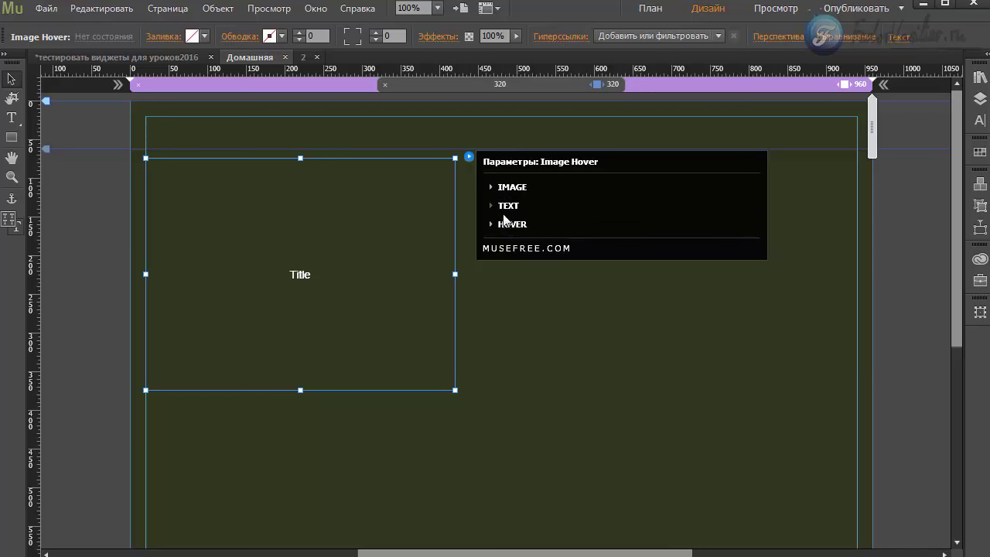
# Step: Expand and collapse the IMAGE, TEXT and HOVER sections, leaving IMAGE open
pyautogui.click(507, 189)
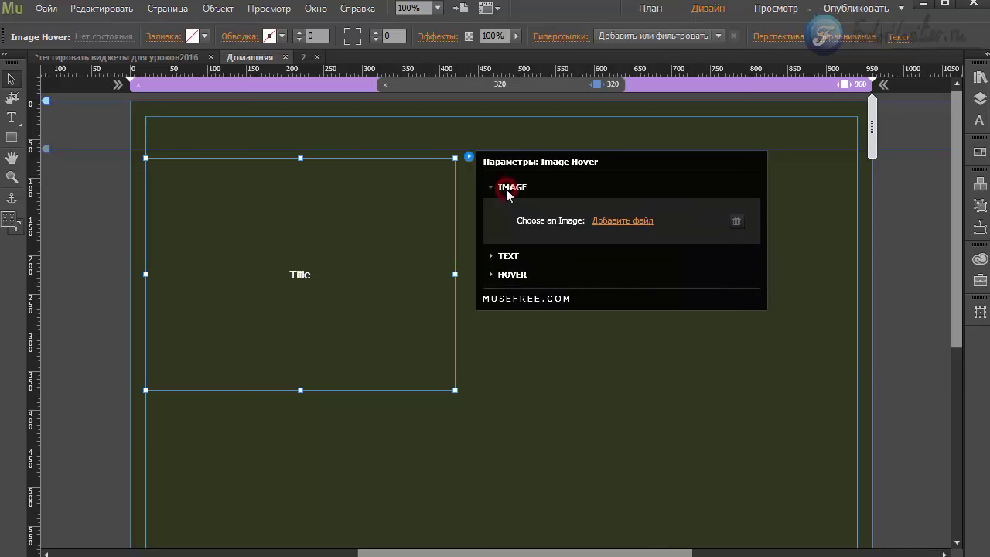
pyautogui.click(508, 188)
pyautogui.click(506, 203)
pyautogui.click(505, 200)
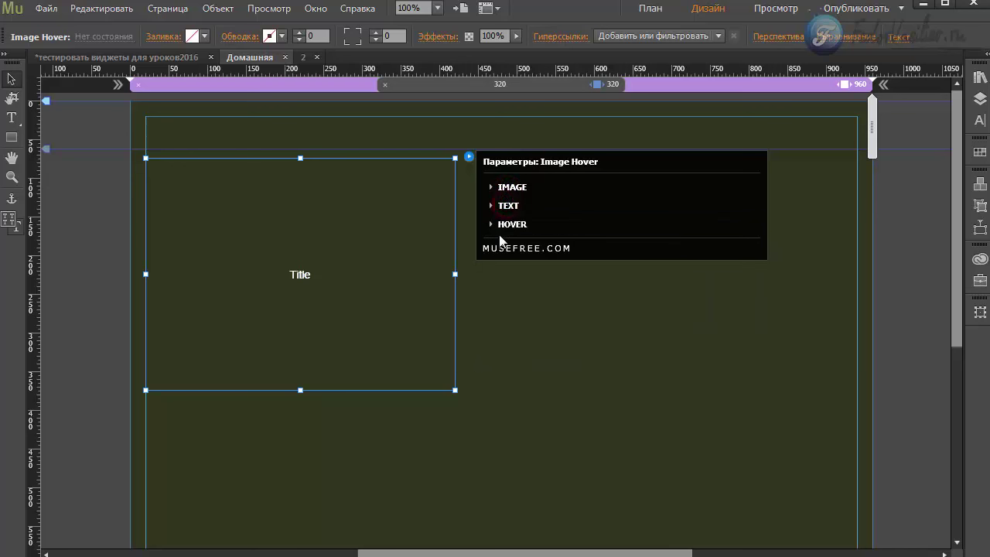
pyautogui.click(507, 225)
pyautogui.click(507, 225)
pyautogui.click(511, 189)
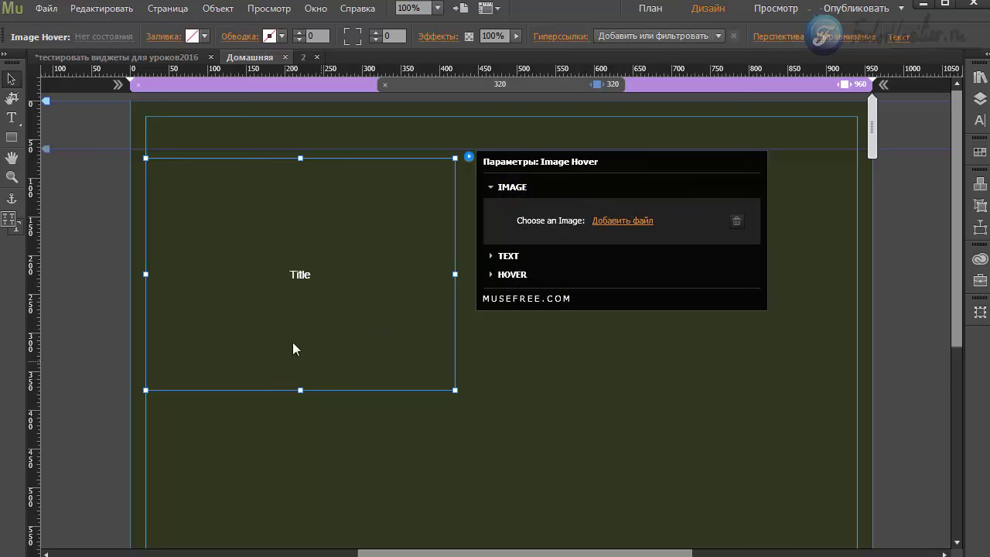
# Step: Add the photo WP_20160401_19_55_28_Pro.jpg as the widget's image
pyautogui.click(607, 223)
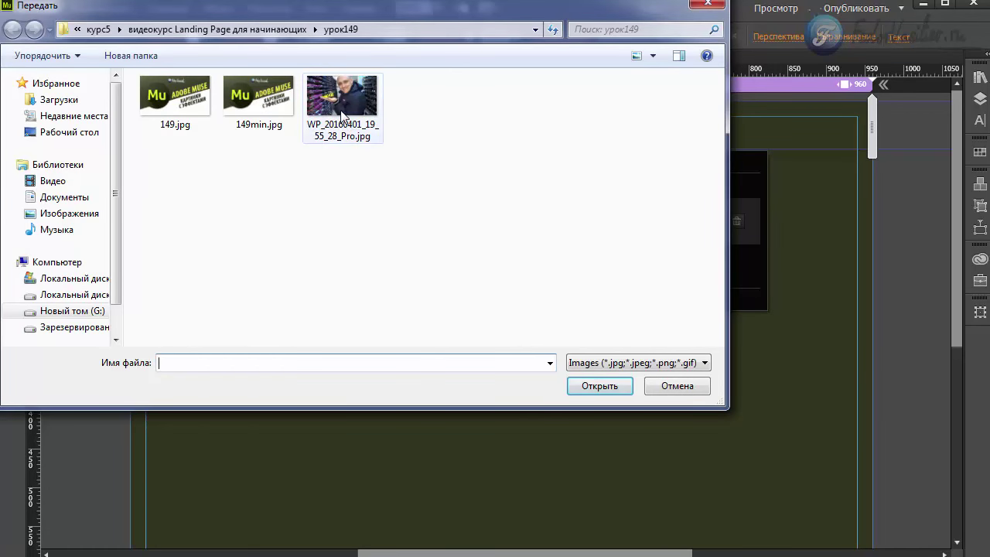
pyautogui.click(342, 99)
pyautogui.click(601, 384)
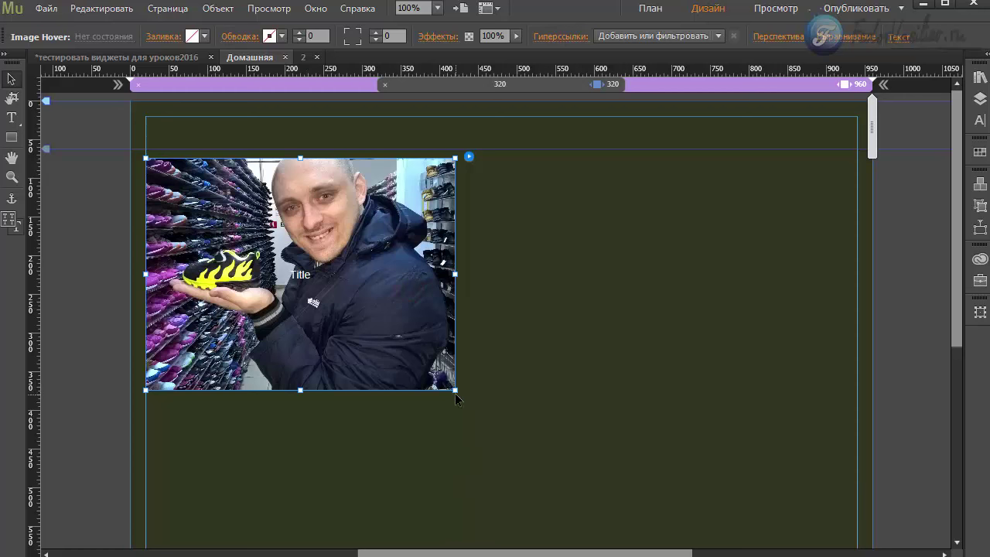
# Step: Resize the widget, nudge it right and down, then enlarge it to about 462 × 355 px
pyautogui.moveTo(456, 391); pyautogui.dragTo(395, 340)
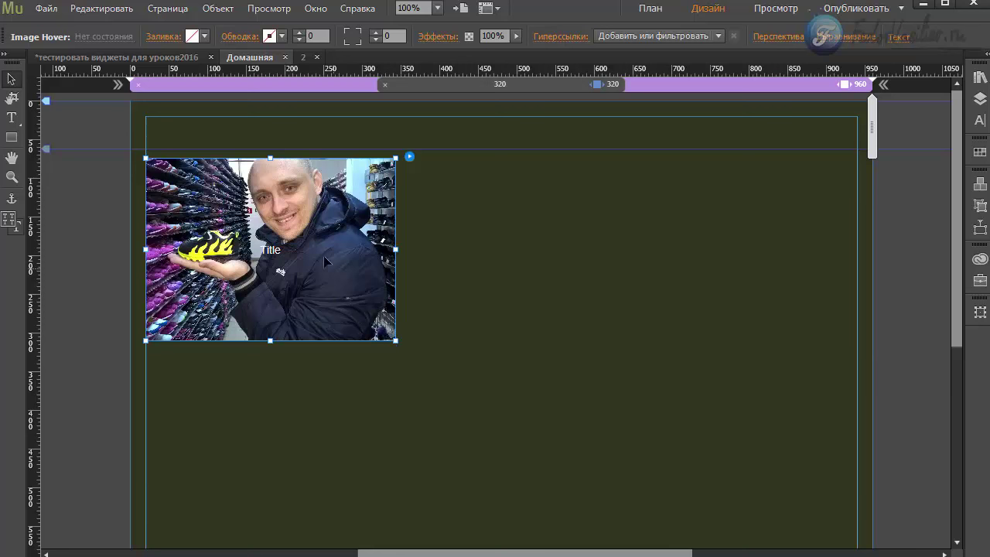
pyautogui.moveTo(288, 234); pyautogui.dragTo(300, 238)
pyautogui.moveTo(409, 347); pyautogui.dragTo(515, 437)
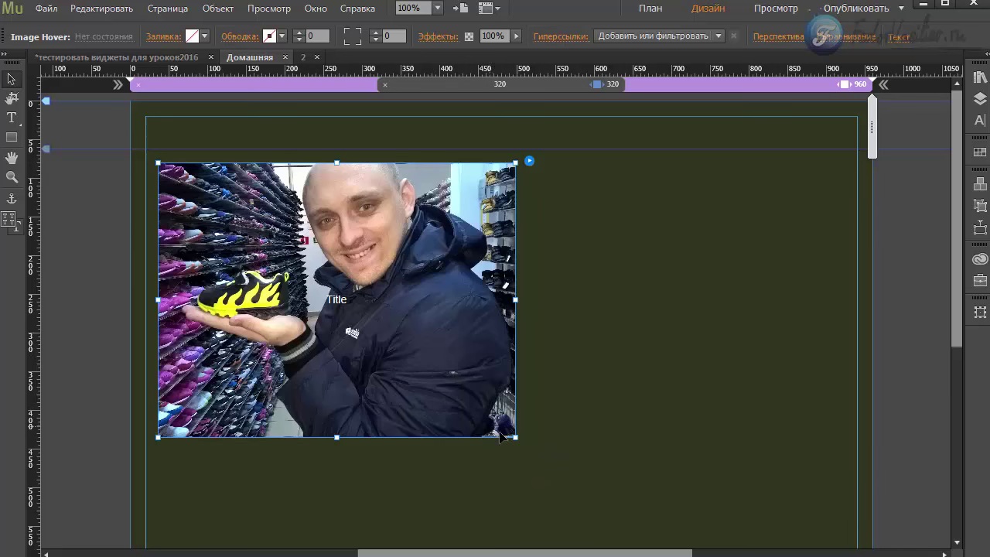
# Step: In the widget's TEXT settings, replace the placeholder caption Title with the author's full name
pyautogui.click(529, 161)
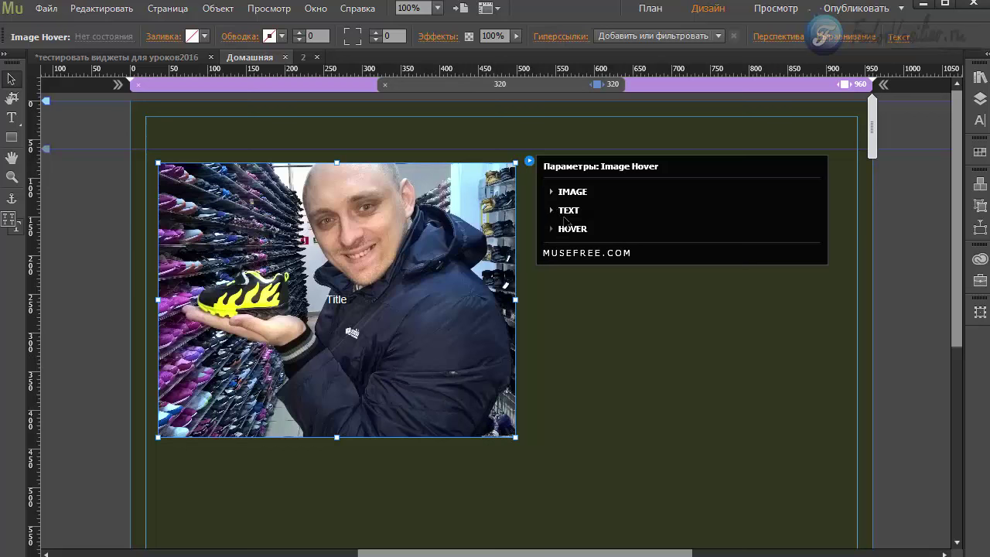
pyautogui.click(567, 211)
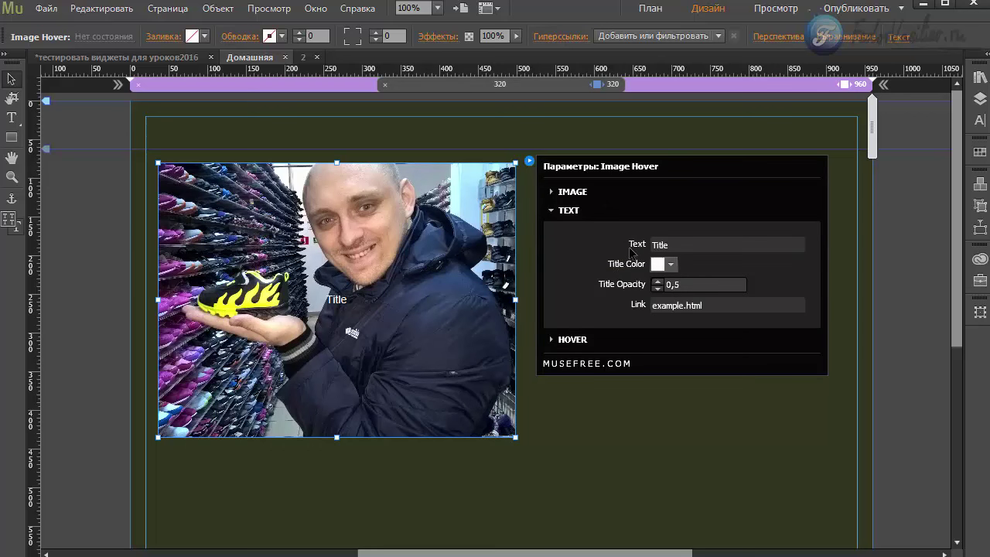
pyautogui.click(677, 246)
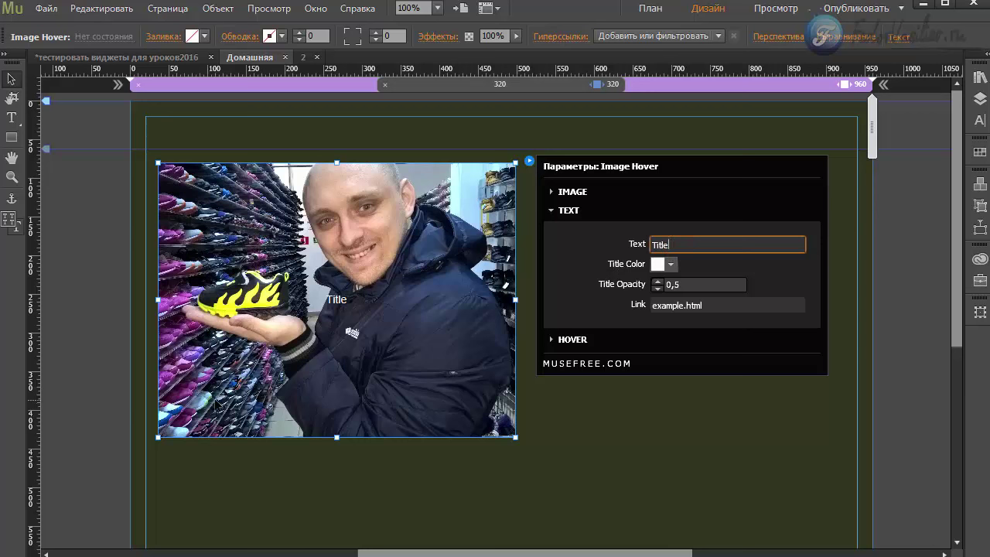
pyautogui.doubleClick(689, 244)
pyautogui.write('Фелор Васильев')
pyautogui.press('Return')
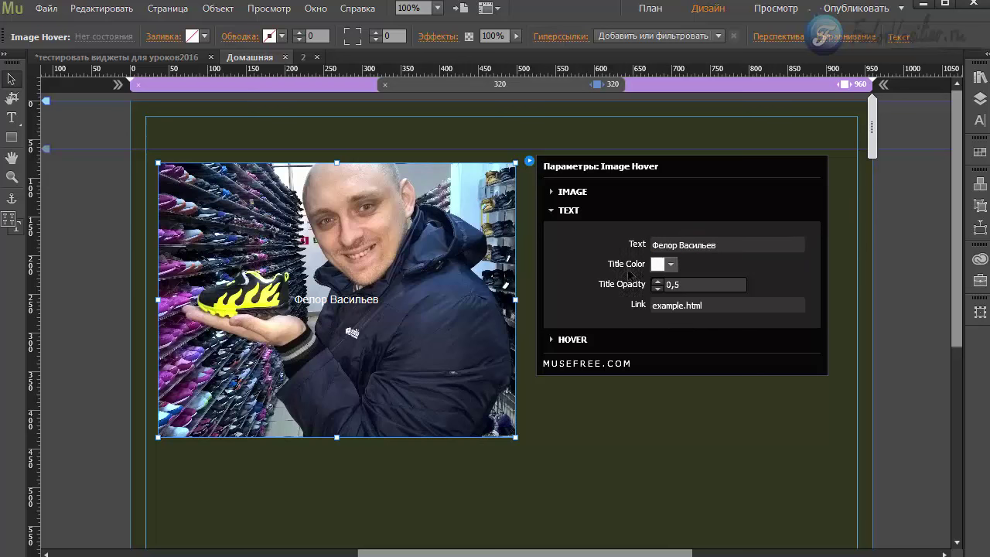
pyautogui.click(658, 265)
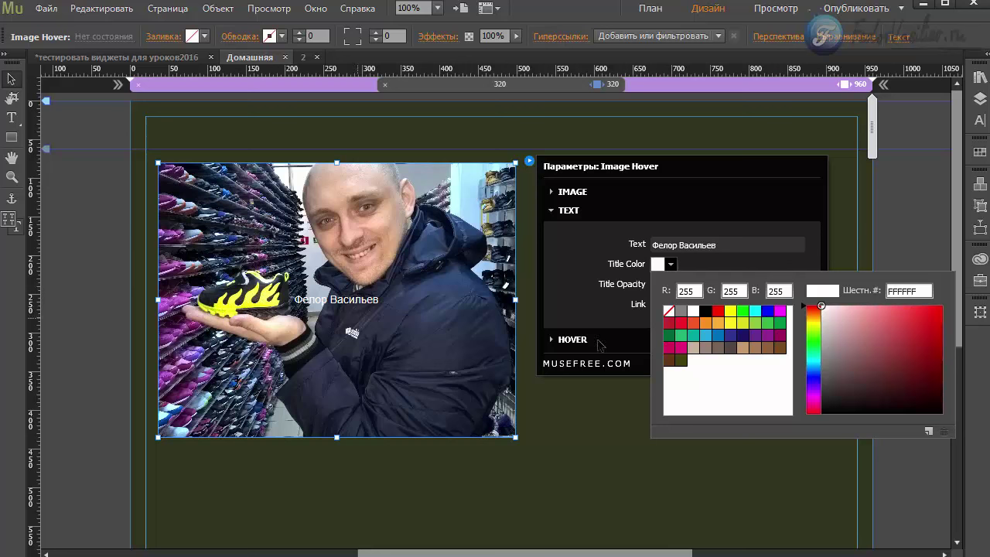
# Step: Set the caption Title Color to yellow and close the widget settings
pyautogui.click(733, 319)
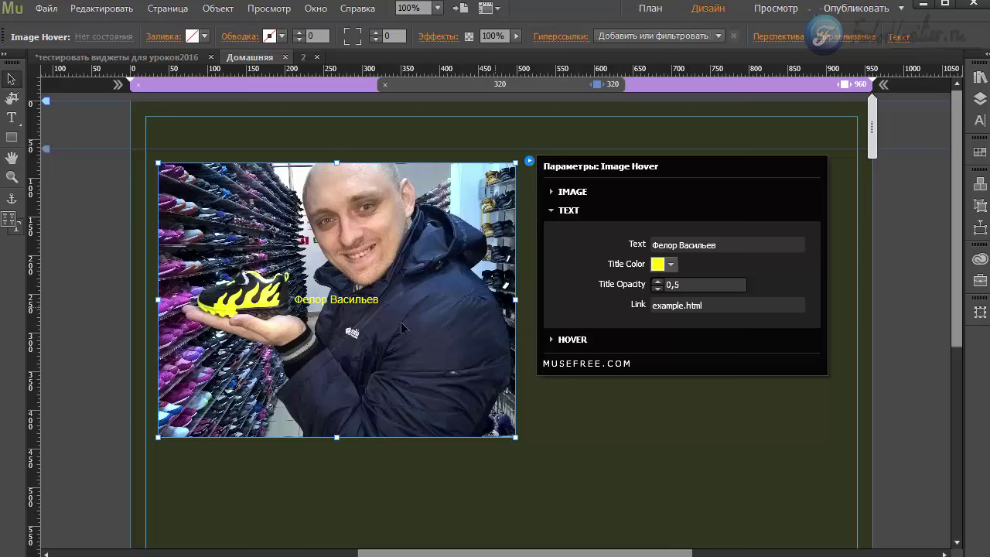
pyautogui.click(682, 307)
pyautogui.doubleClick(714, 306)
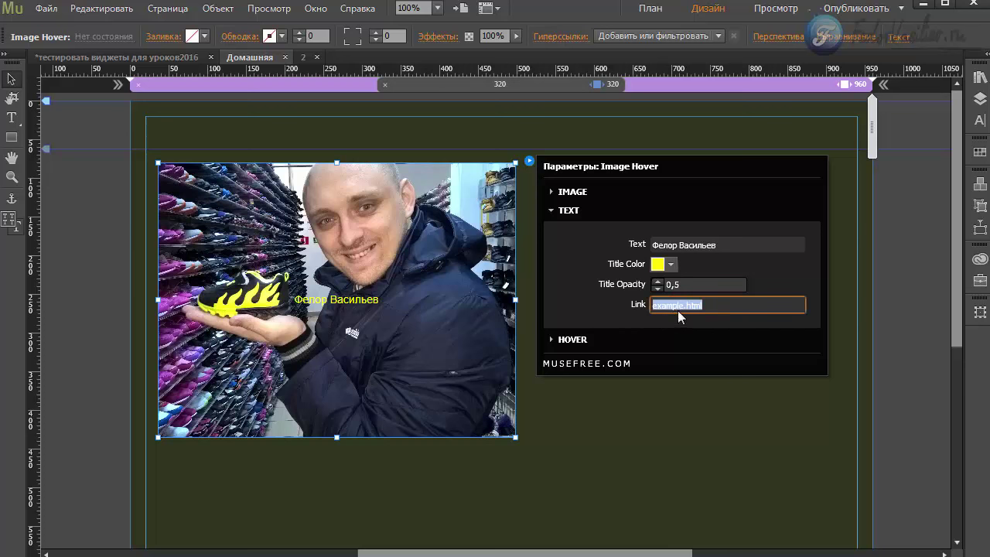
pyautogui.click(679, 308)
pyautogui.press('Escape')
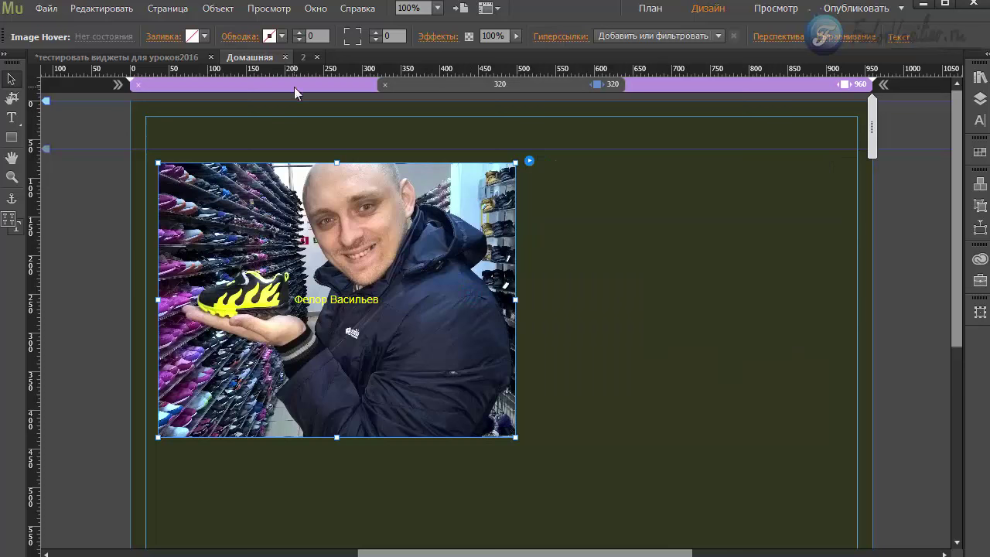
pyautogui.click(304, 59)
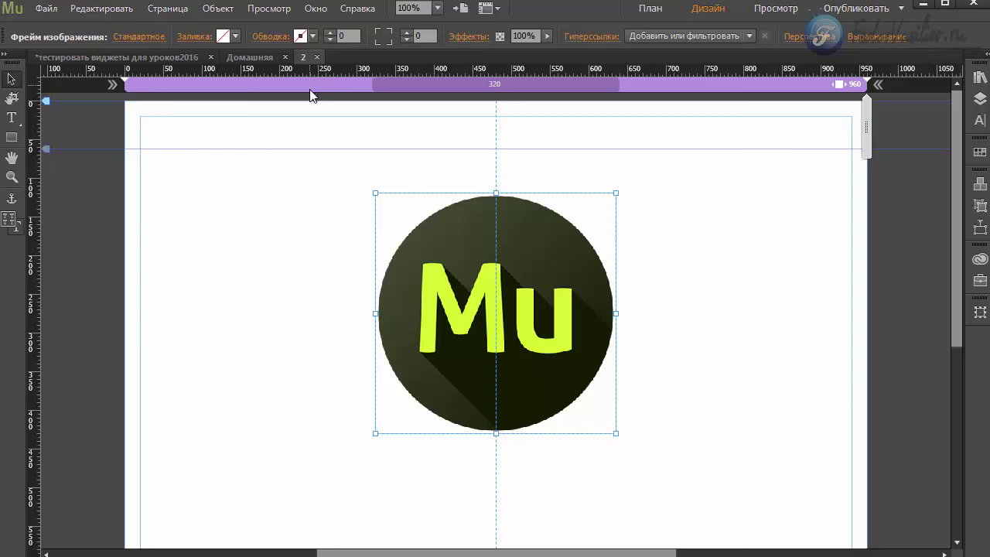
pyautogui.rightClick(338, 163)
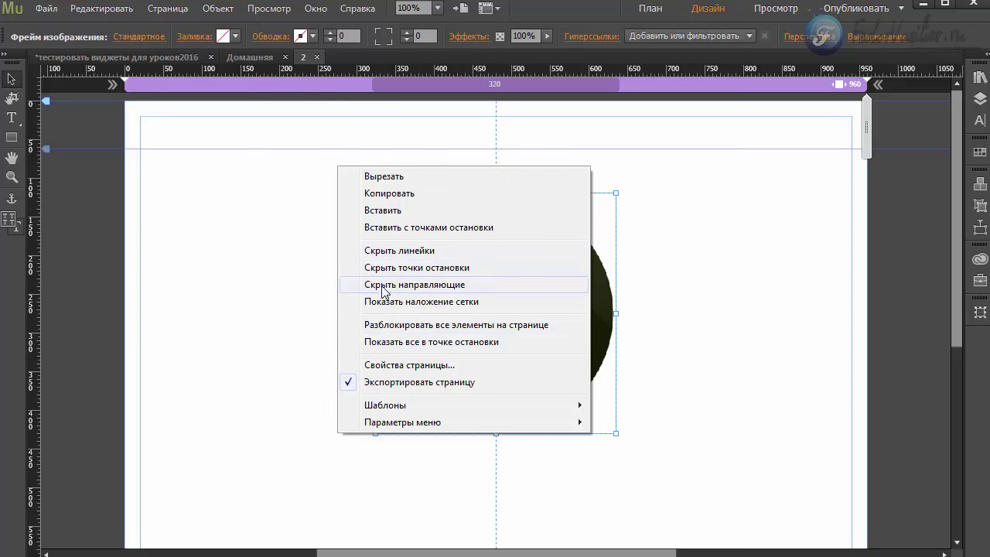
pyautogui.click(387, 365)
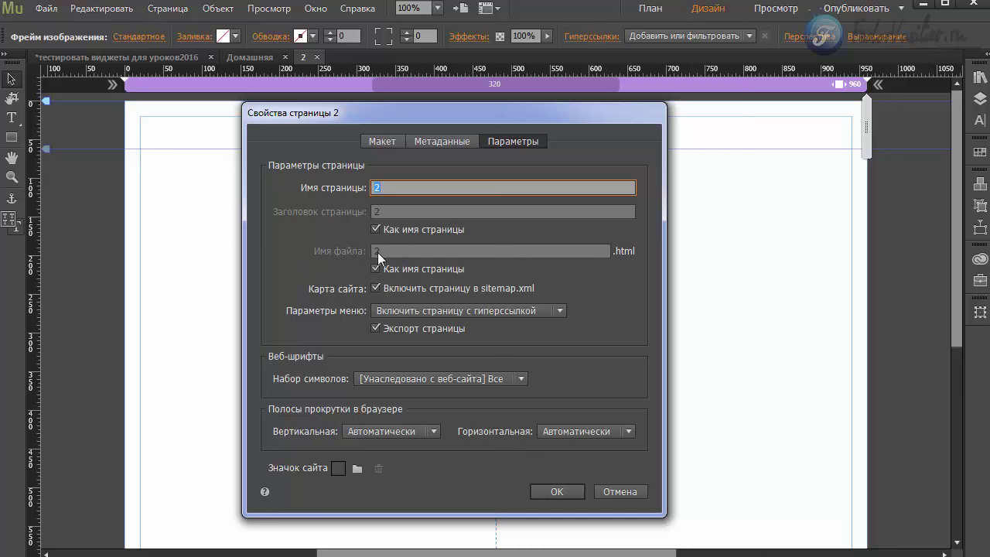
pyautogui.click(614, 492)
# Step: Change the widget's TEXT Link from example.html to 2.html
pyautogui.click(528, 161)
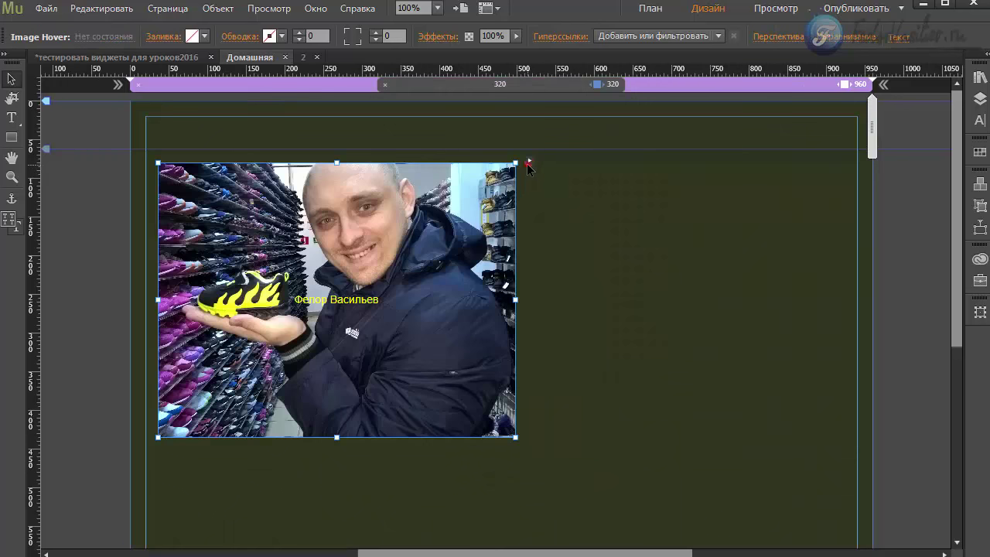
pyautogui.click(569, 210)
pyautogui.click(673, 306)
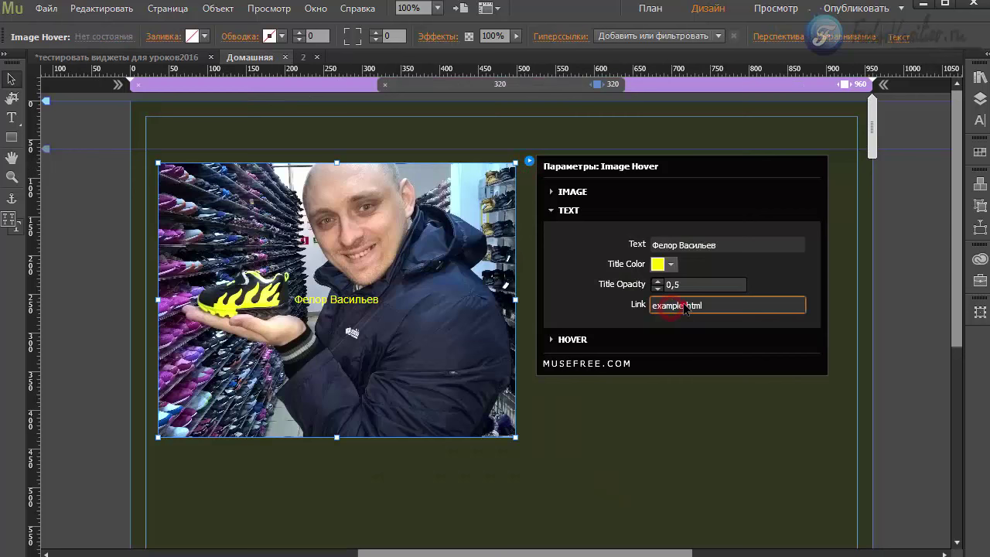
pyautogui.tripleClick(683, 306)
pyautogui.doubleClick(678, 305)
pyautogui.press('BackSpace')
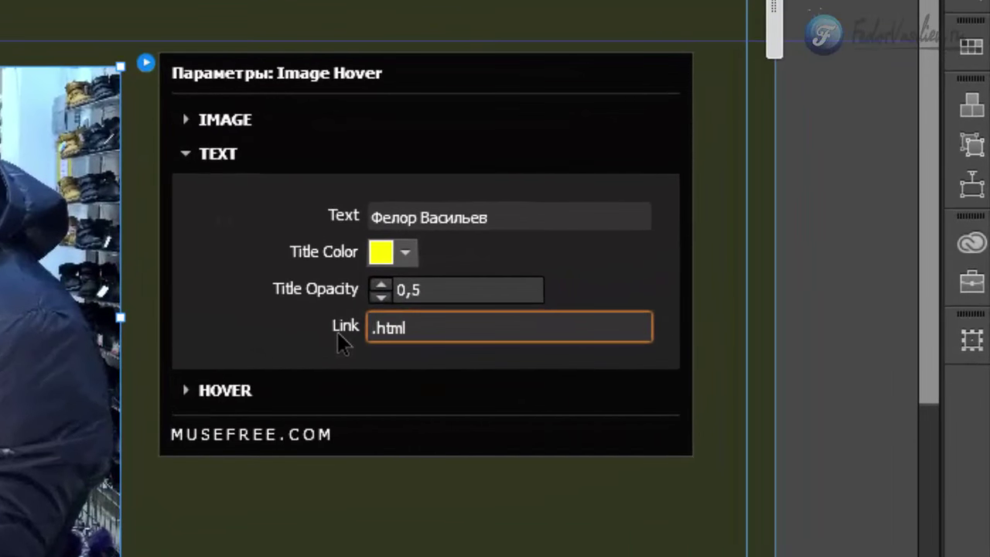
pyautogui.write('2')
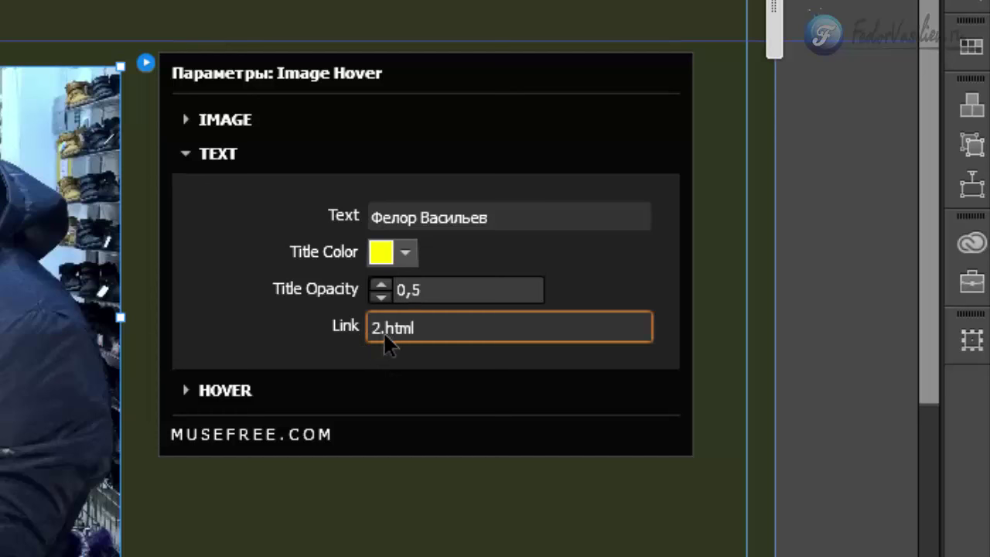
pyautogui.click(438, 329)
pyautogui.press('Return')
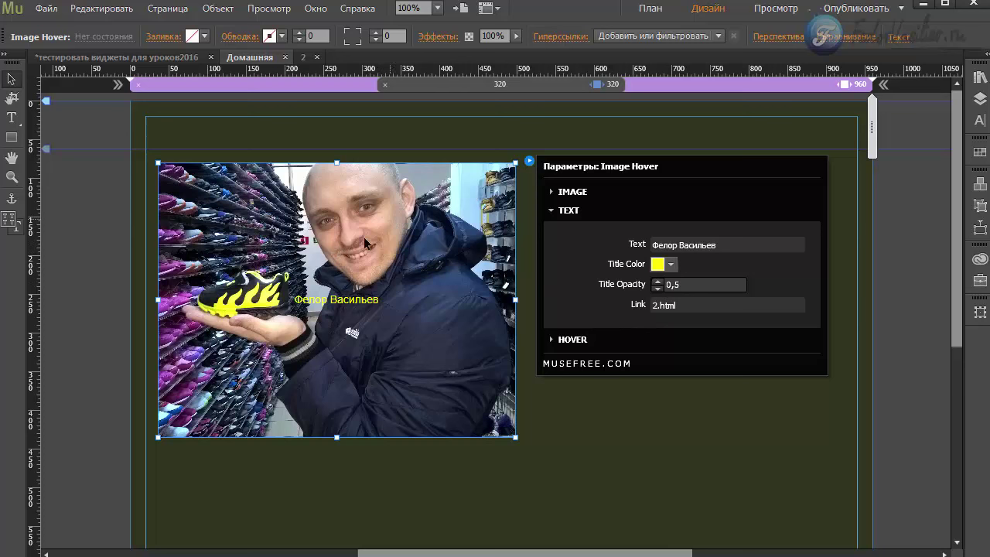
# Step: Deselect the widget and preview the whole site in the browser from the Файл menu
pyautogui.click(228, 137)
pyautogui.click(46, 9)
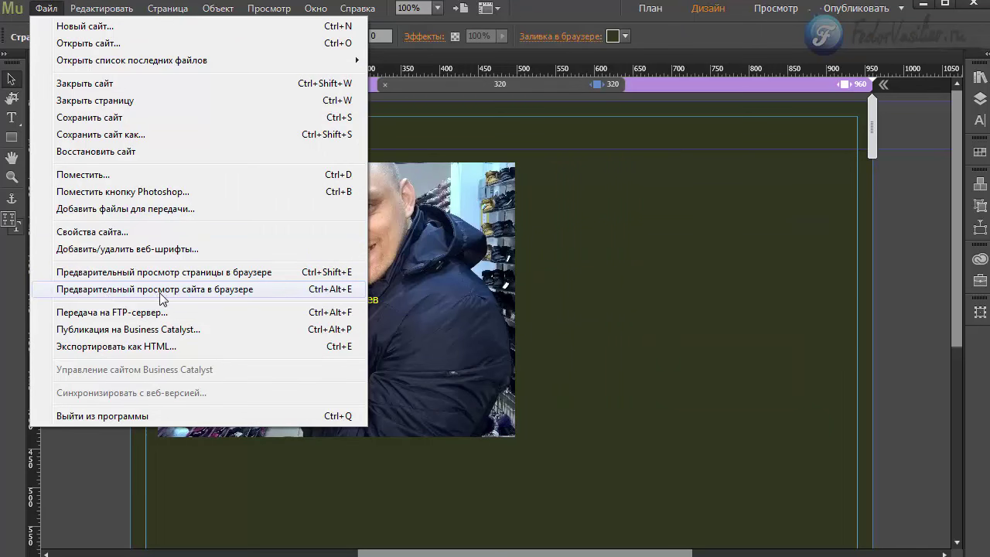
pyautogui.click(225, 292)
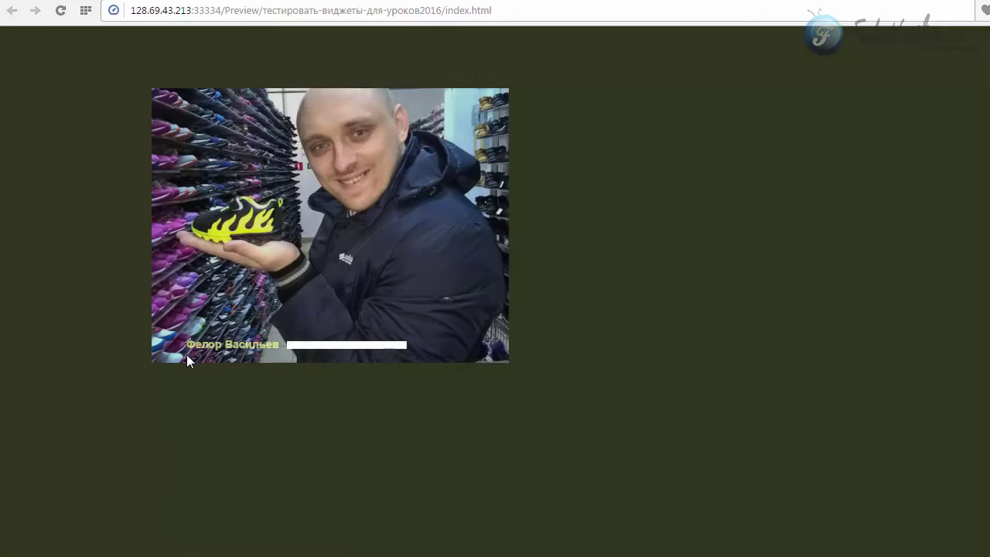
# Step: Click the photo in the Chrome preview to follow its link to 2.html
pyautogui.click(279, 201)
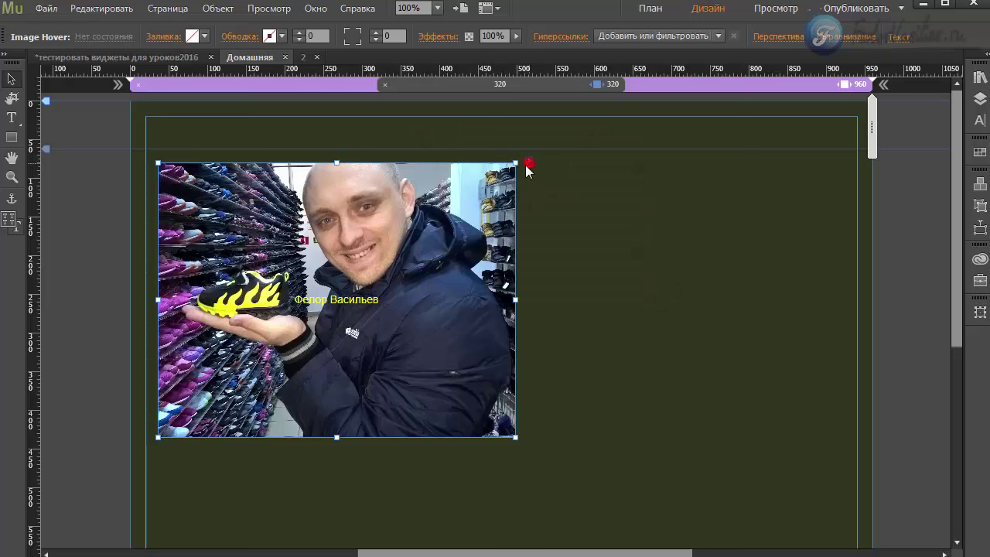
# Step: Raise the caption's Title Opacity from 0,5 to 1 in the TEXT settings
pyautogui.click(529, 161)
pyautogui.click(554, 209)
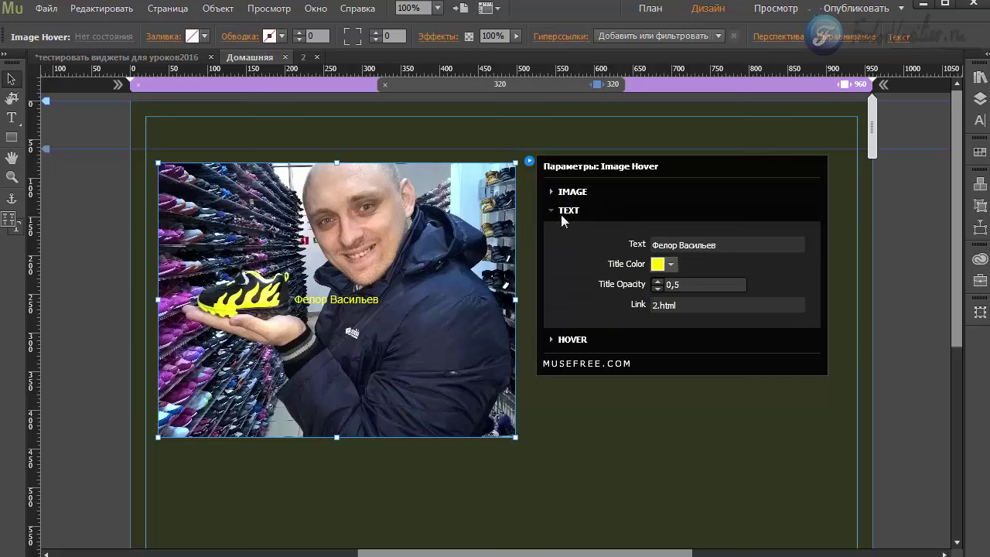
pyautogui.click(658, 282)
pyautogui.click(658, 282)
pyautogui.click(658, 282)
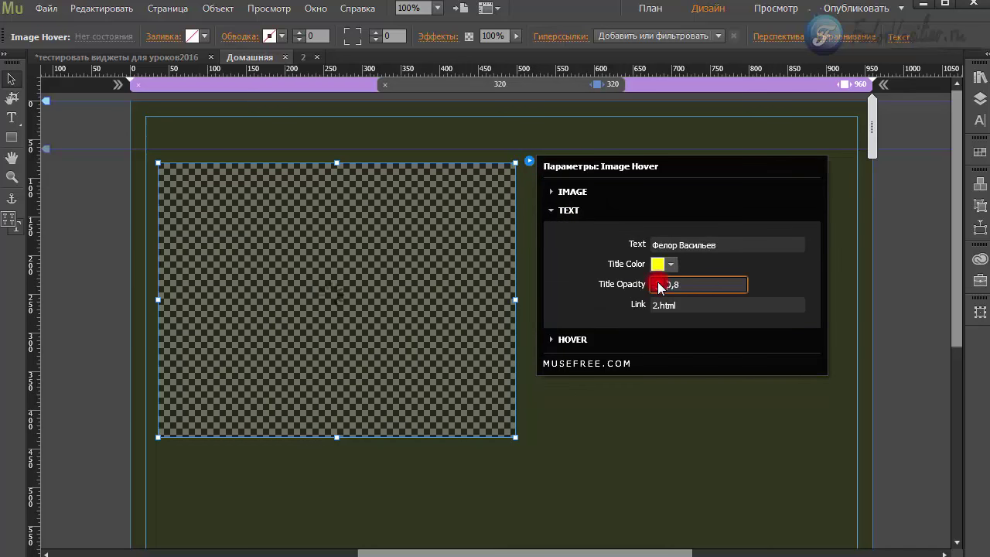
pyautogui.click(670, 286)
pyautogui.click(598, 212)
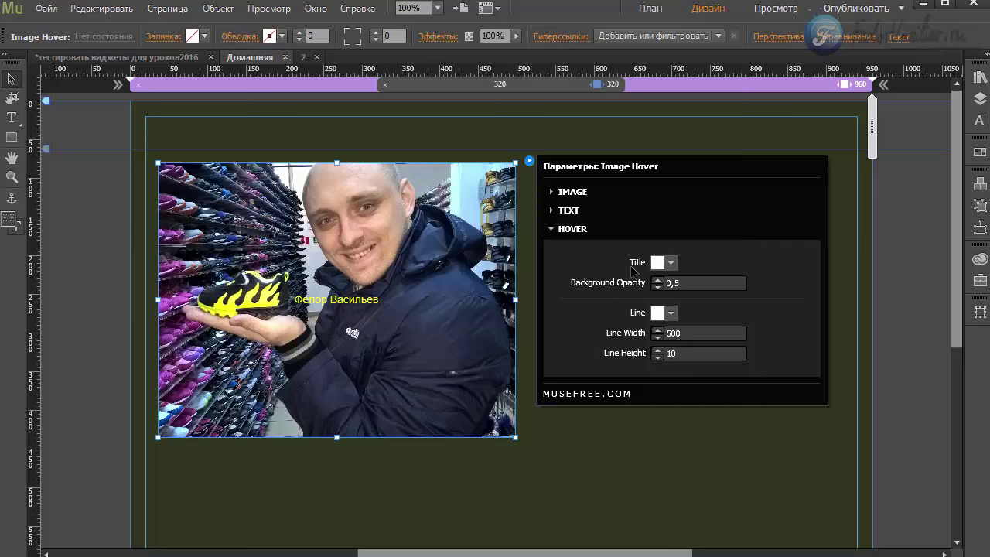
# Step: Make the hover title red and lower the hover Background Opacity to 0,2
pyautogui.click(658, 263)
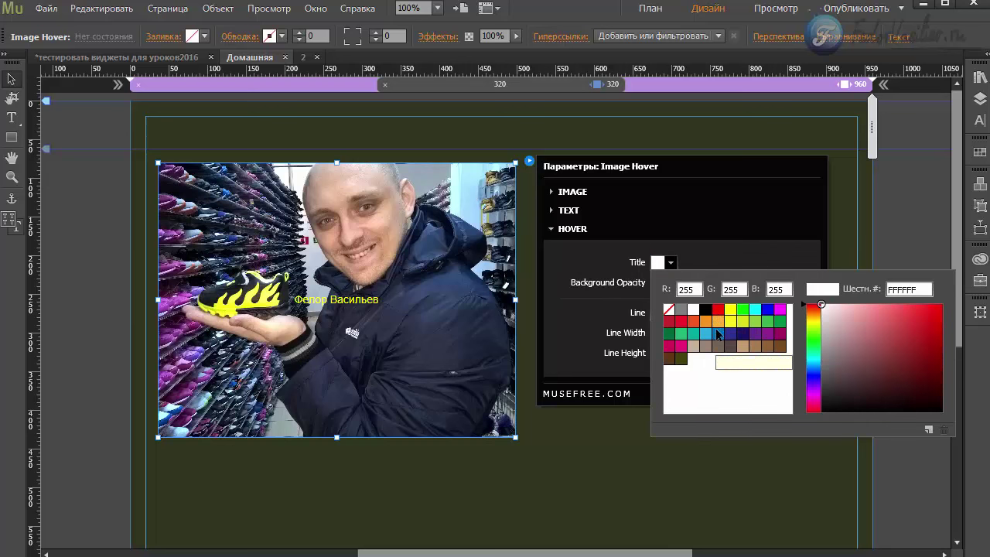
pyautogui.click(720, 309)
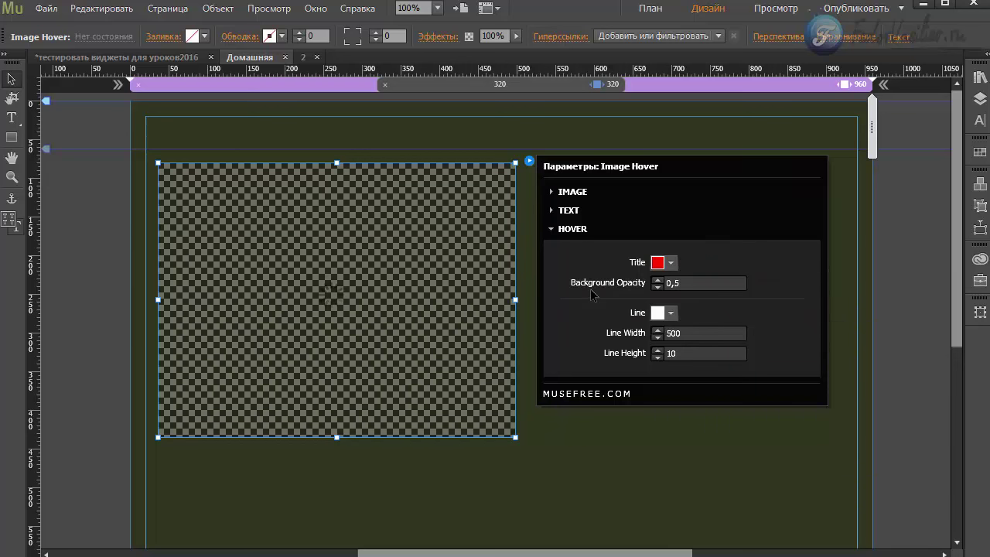
pyautogui.click(657, 287)
pyautogui.click(657, 288)
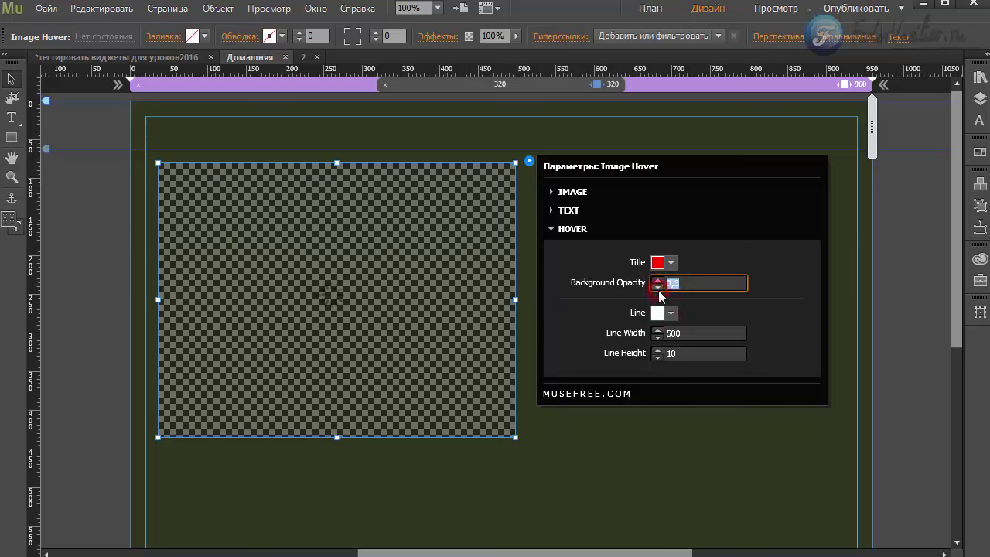
pyautogui.click(657, 288)
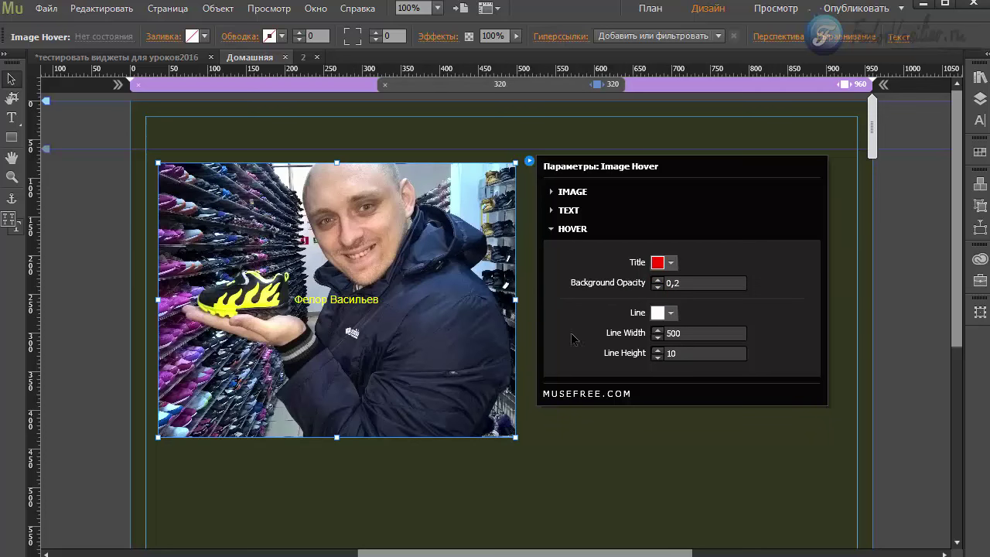
# Step: Make the hover lines green and set Line Height to 30
pyautogui.click(670, 313)
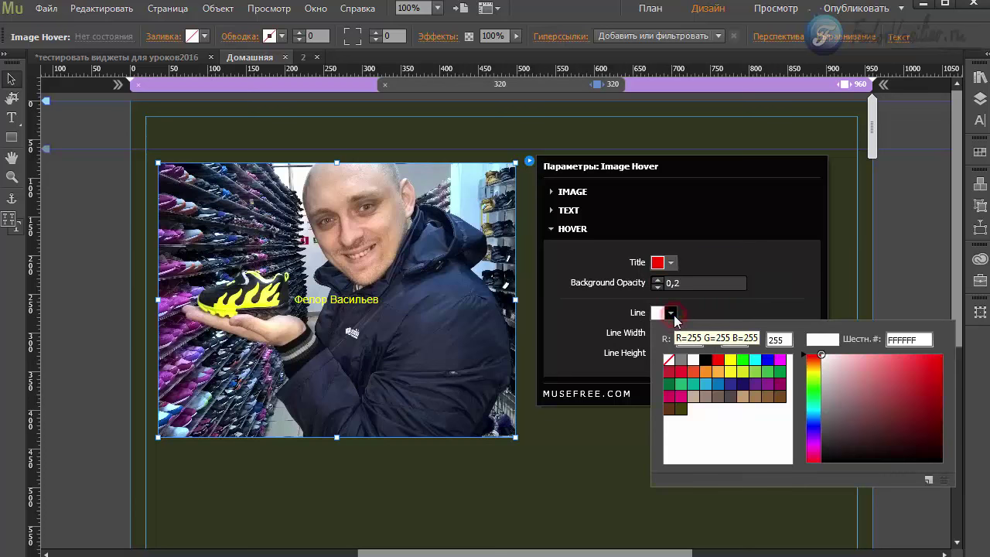
pyautogui.click(744, 360)
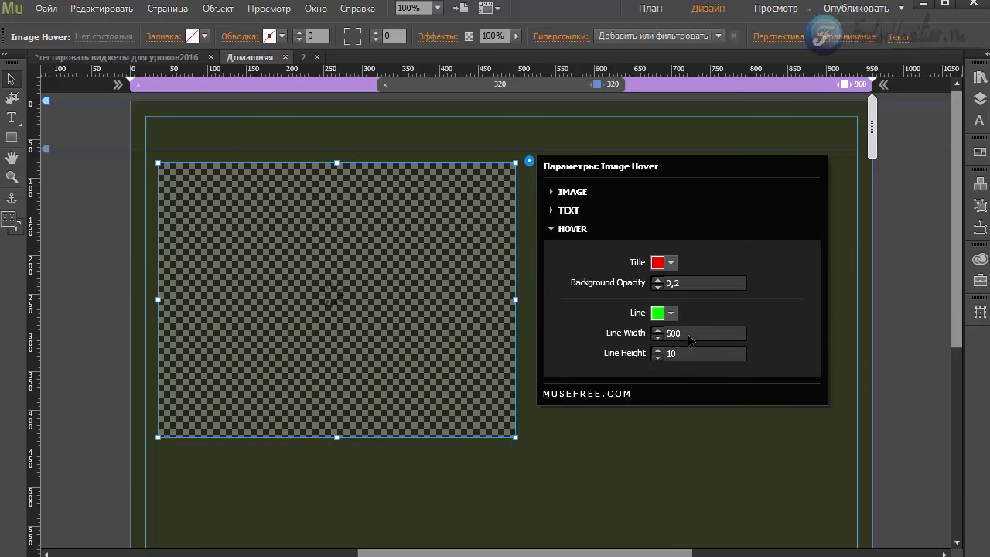
pyautogui.doubleClick(688, 334)
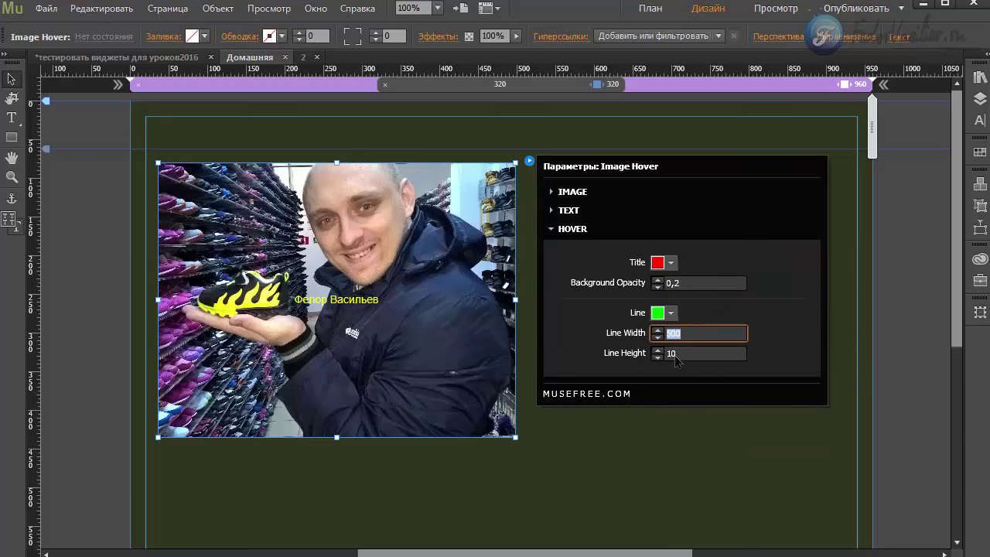
pyautogui.click(689, 355)
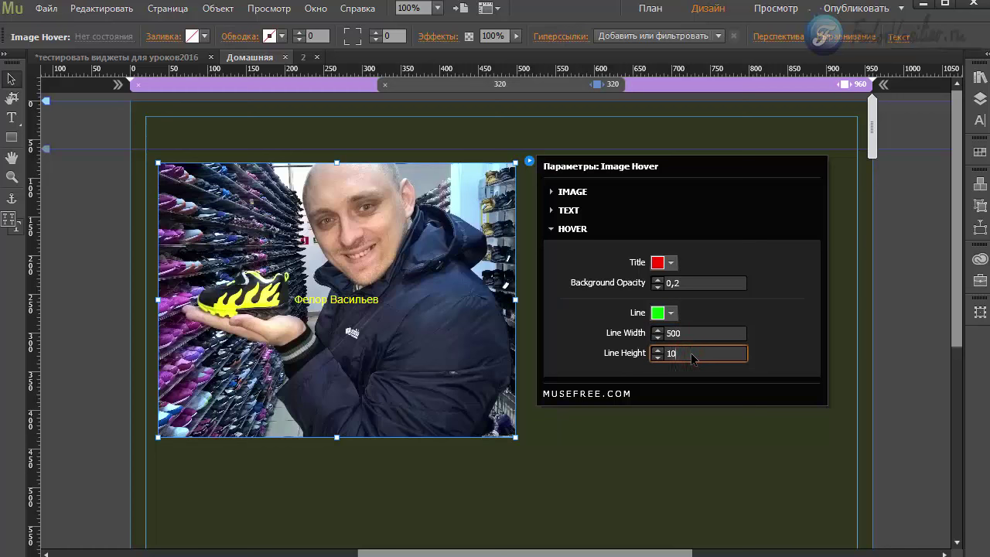
pyautogui.write('0')
pyautogui.press('Return')
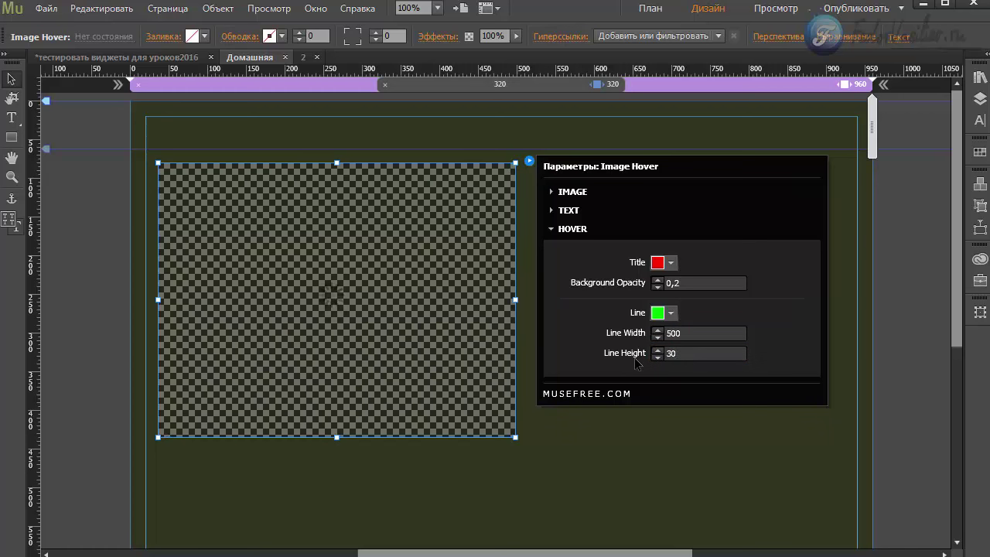
# Step: Shrink the Image Hover widget from its corner and Alt-drag an identical copy to its right
pyautogui.click(509, 438)
pyautogui.moveTo(516, 439); pyautogui.dragTo(426, 369)
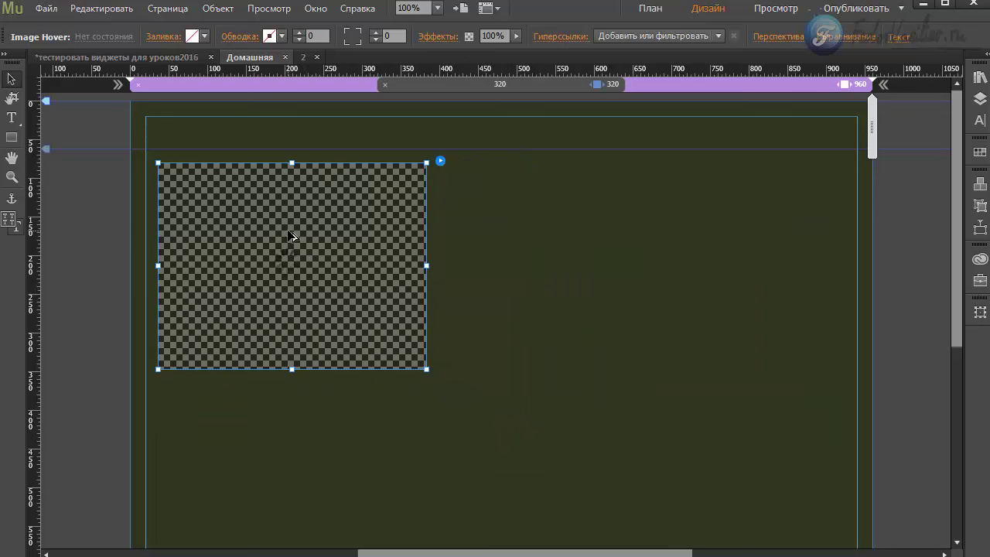
pyautogui.moveTo(271, 229); pyautogui.dragTo(554, 227)
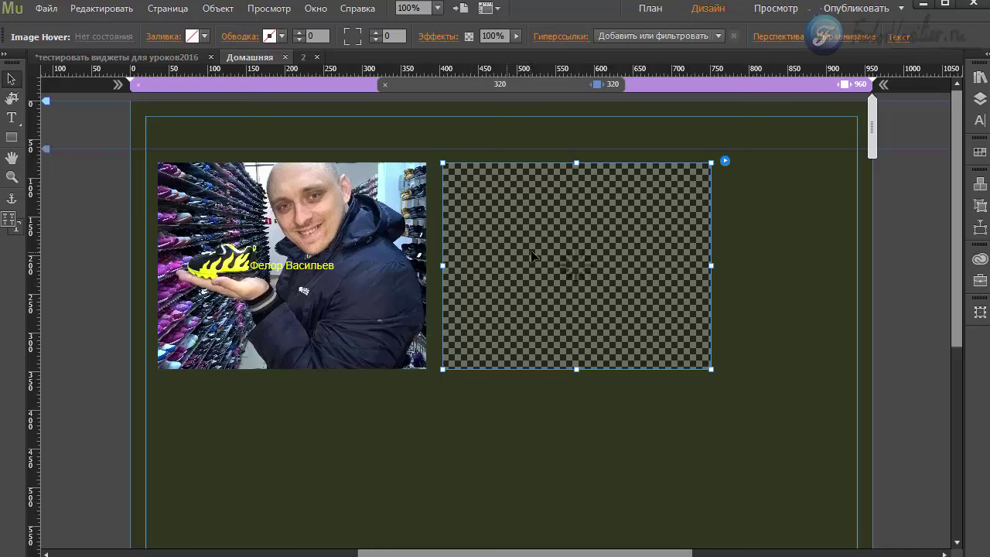
# Step: Confirm in the copy's options that its IMAGE setting uses the same photo
pyautogui.click(725, 162)
pyautogui.click(762, 193)
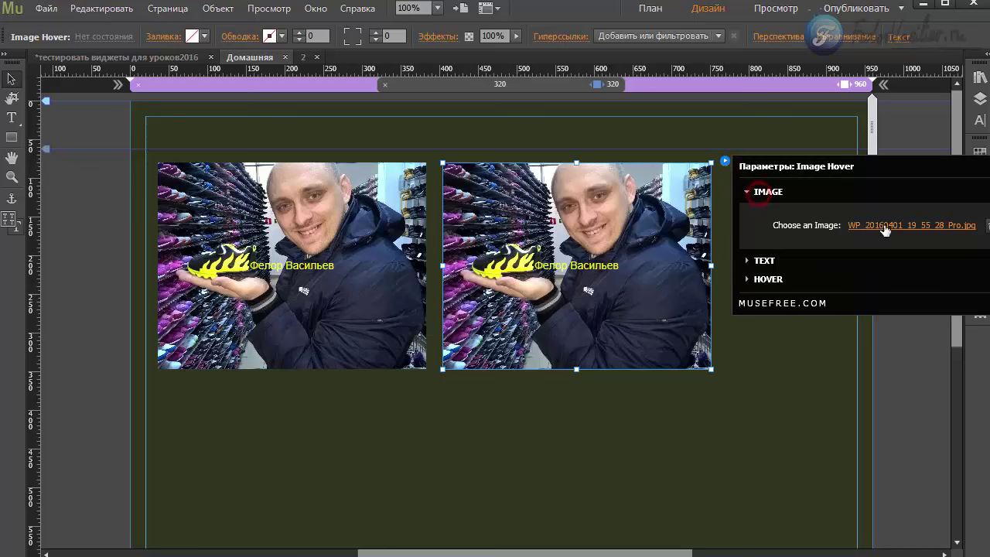
pyautogui.click(583, 257)
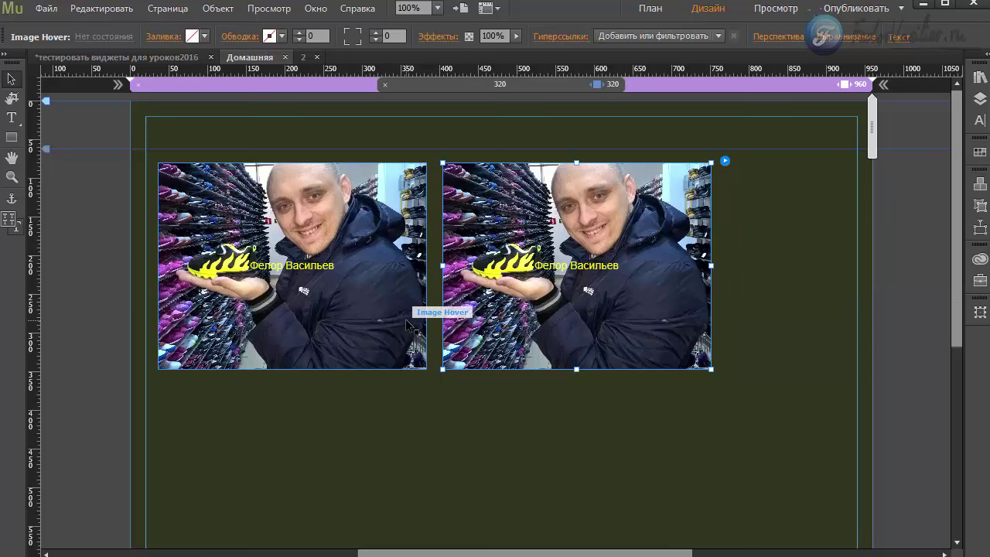
pyautogui.click(45, 8)
# Step: Preview the home page in the browser, checking the first photo's red name and green-line hover, then follow its link
pyautogui.click(124, 271)
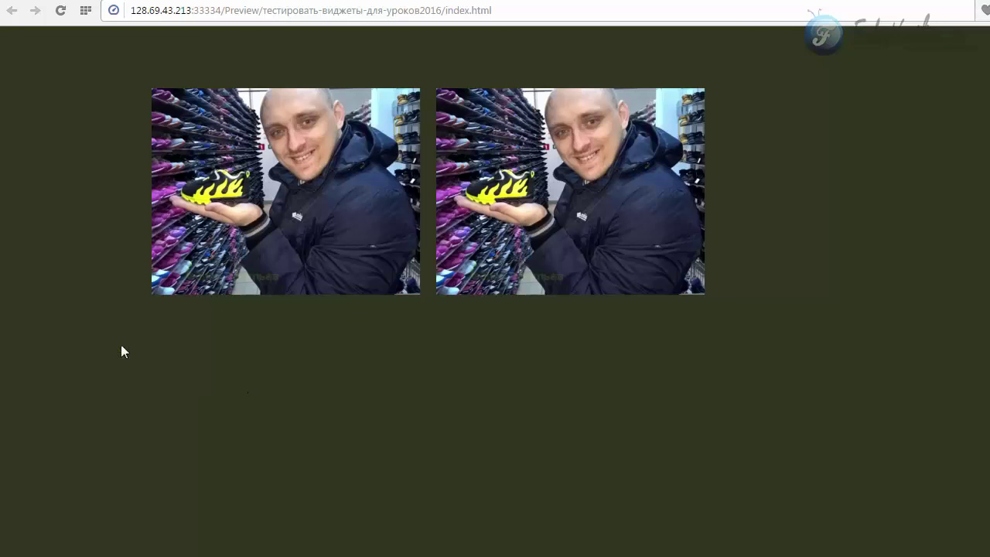
pyautogui.moveTo(226, 216)
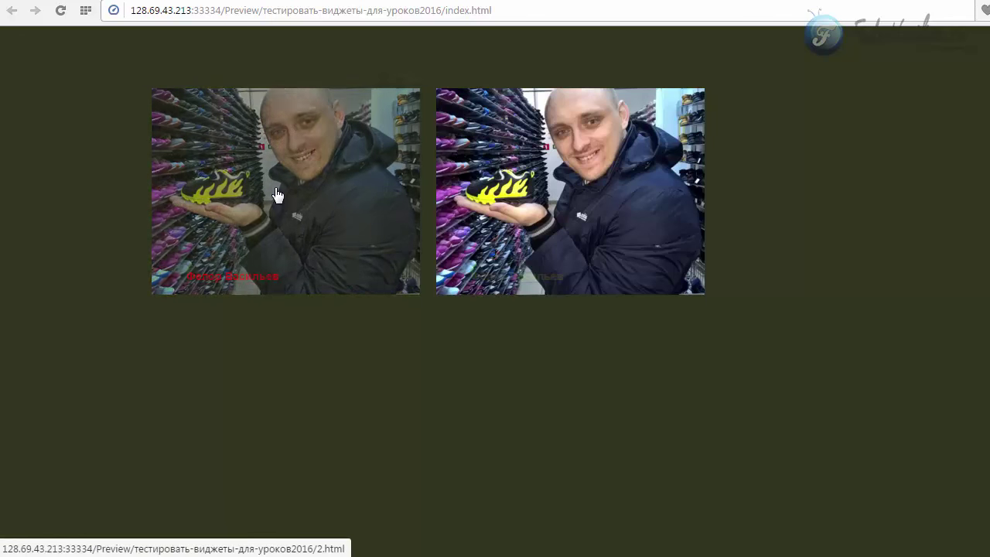
pyautogui.moveTo(241, 192)
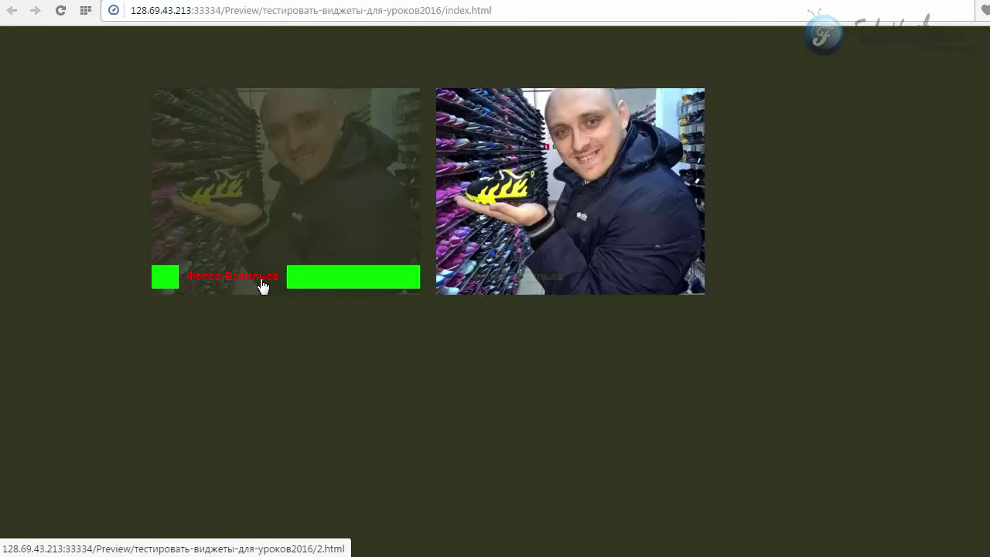
pyautogui.click(230, 215)
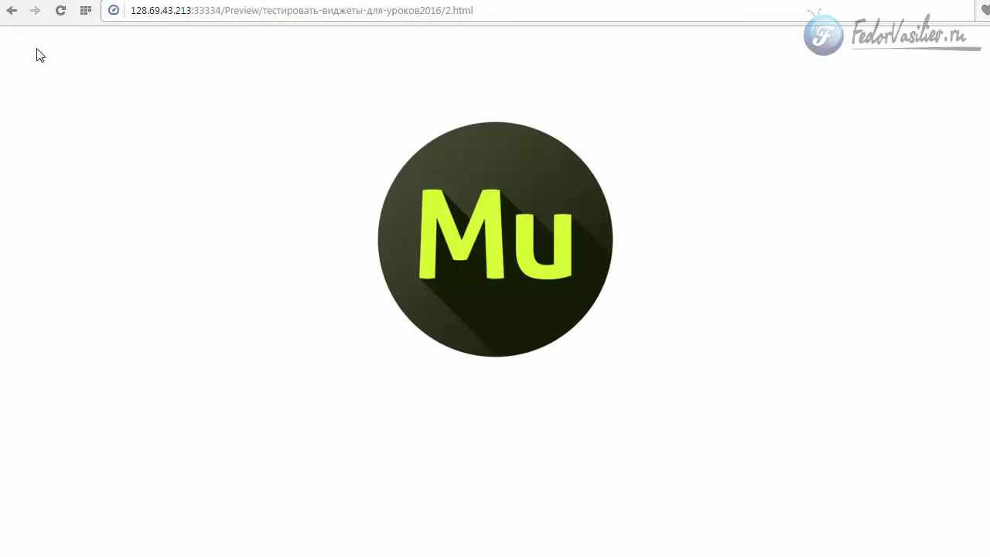
# Step: Go back to the MuseFree Gooey Menu demo and expand its pink menu into icon circles
pyautogui.click(13, 13)
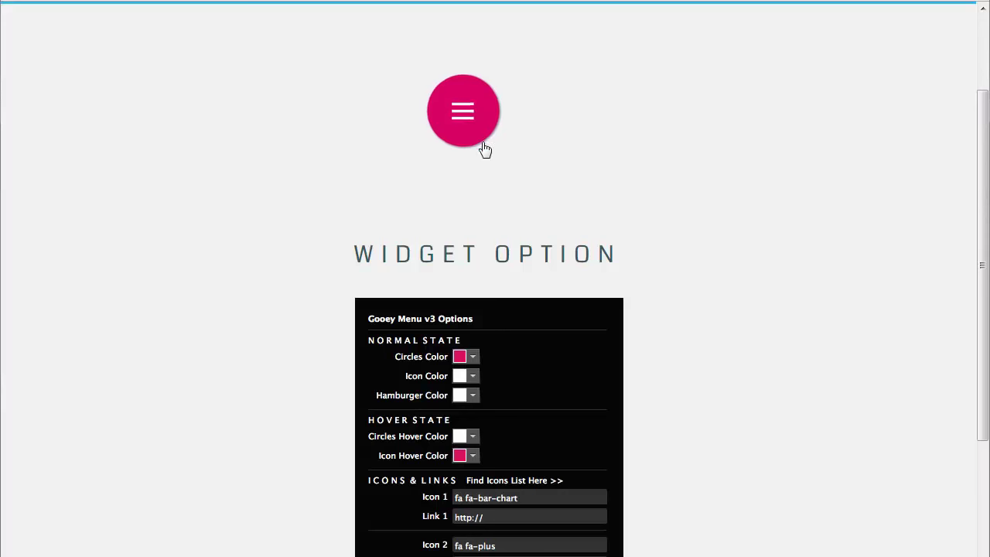
pyautogui.click(464, 113)
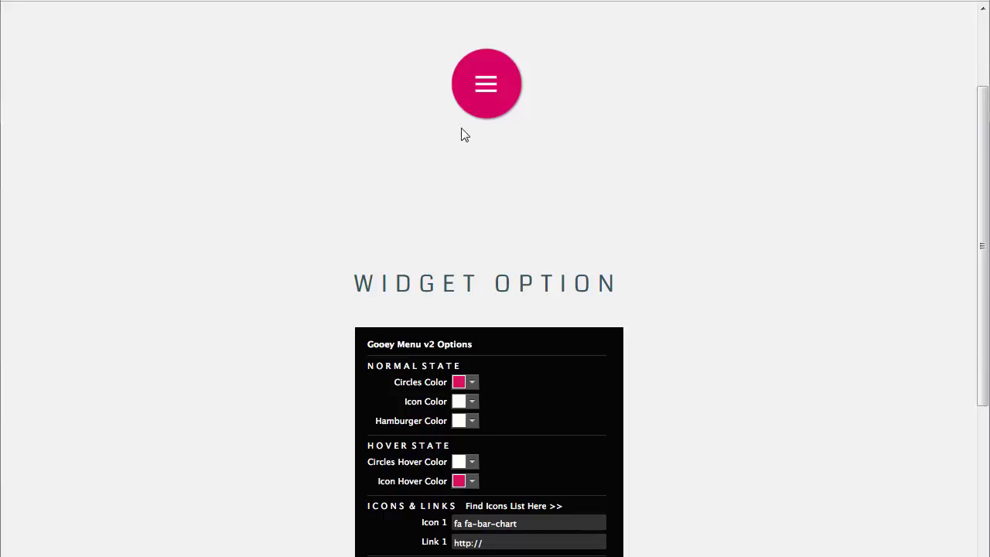
pyautogui.click(485, 86)
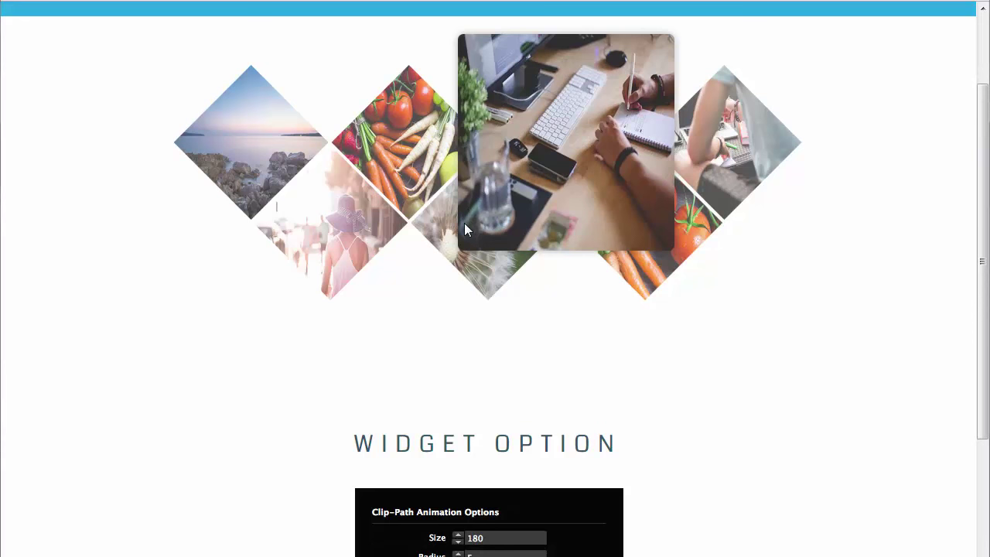
# Step: Hover several diamond photos in the Clip-Path Animation gallery demo to see the effect
pyautogui.moveTo(446, 216)
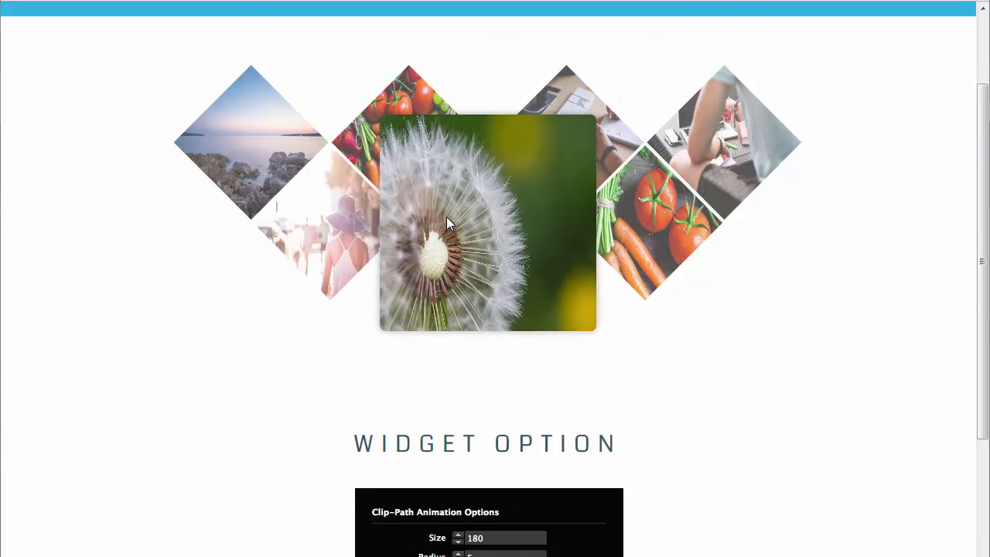
pyautogui.moveTo(407, 100)
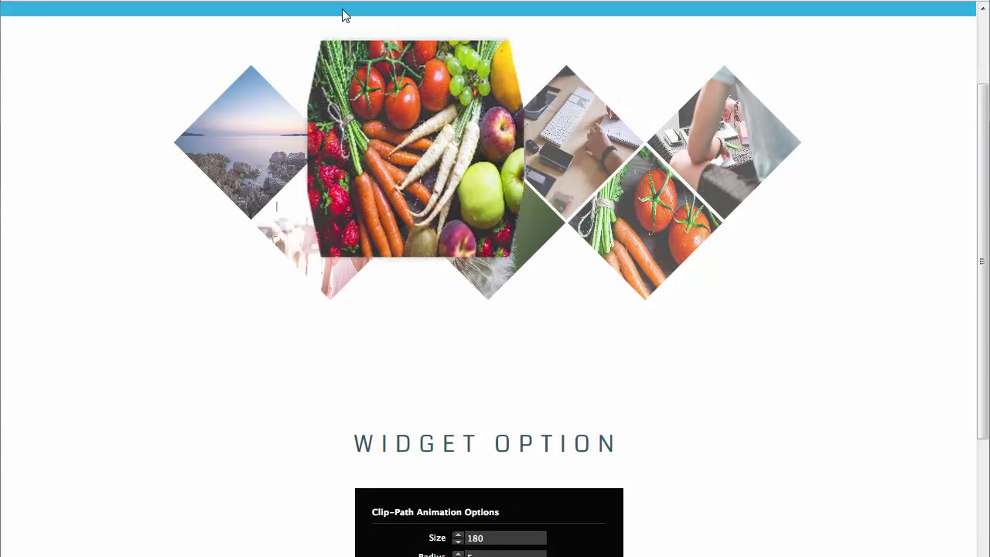
pyautogui.moveTo(238, 158)
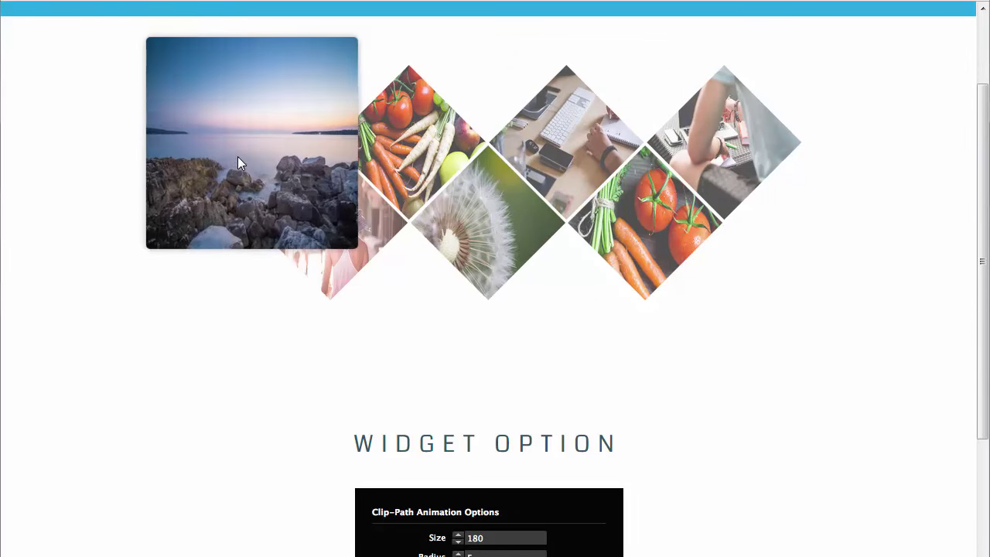